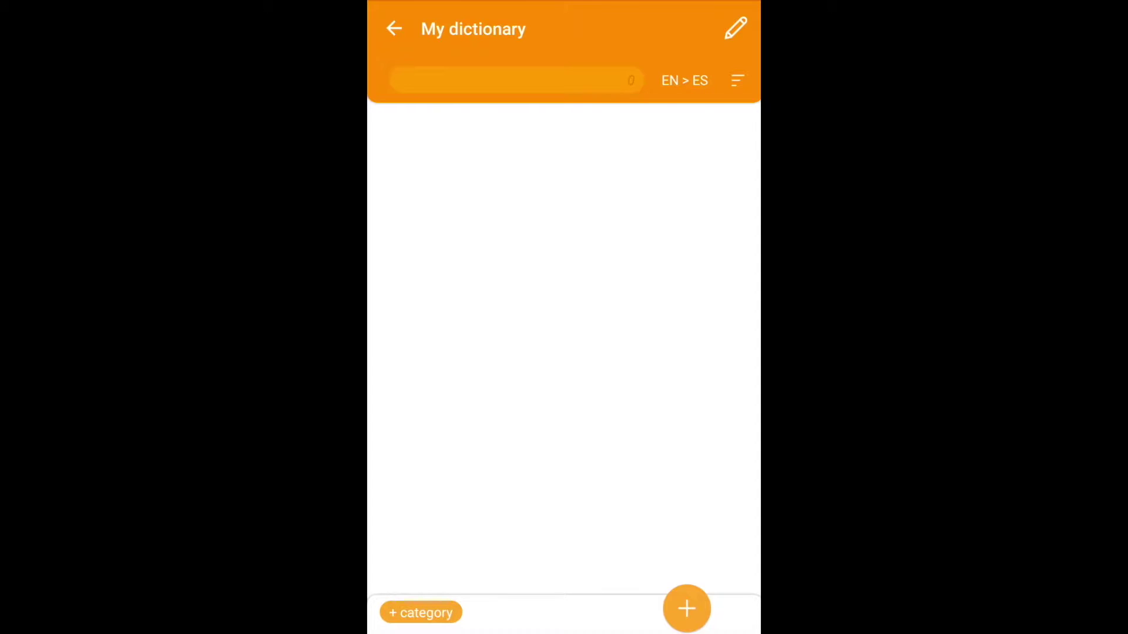
Create a new dictionary word with "learn" as its English term
left_click(686, 609)
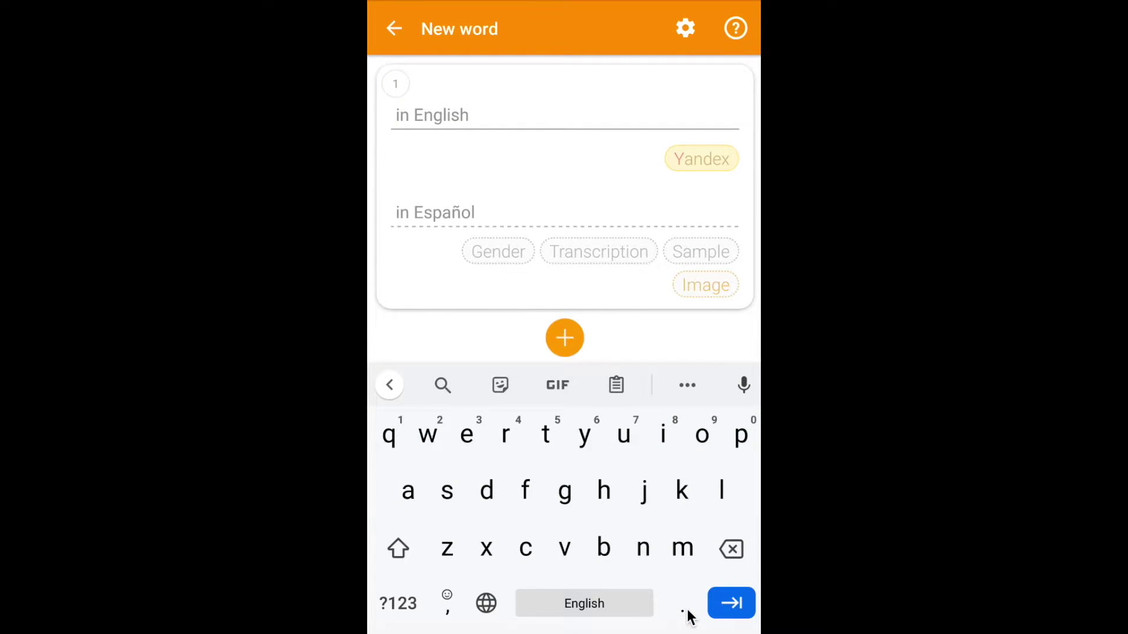
left_click(721, 489)
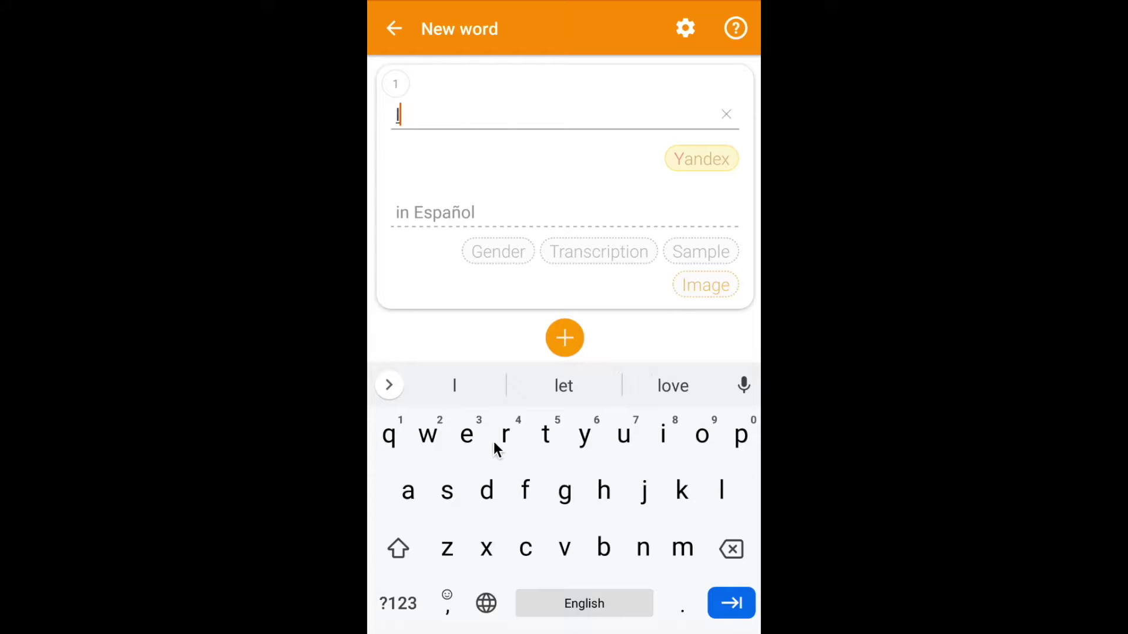
left_click(470, 435)
left_click(417, 492)
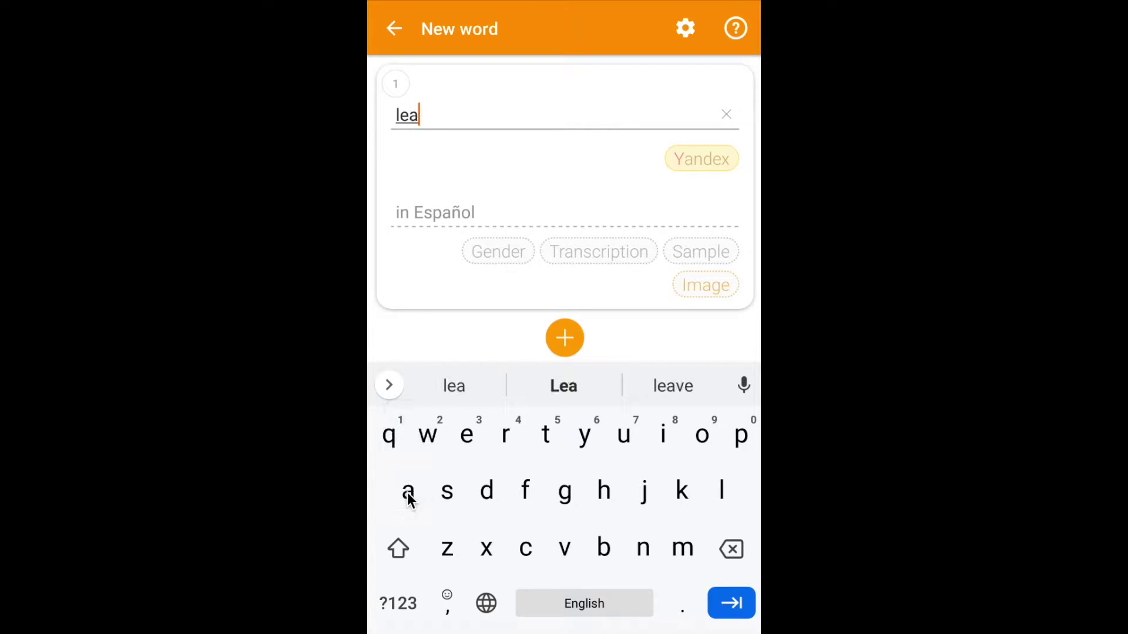
left_click(504, 433)
left_click(652, 555)
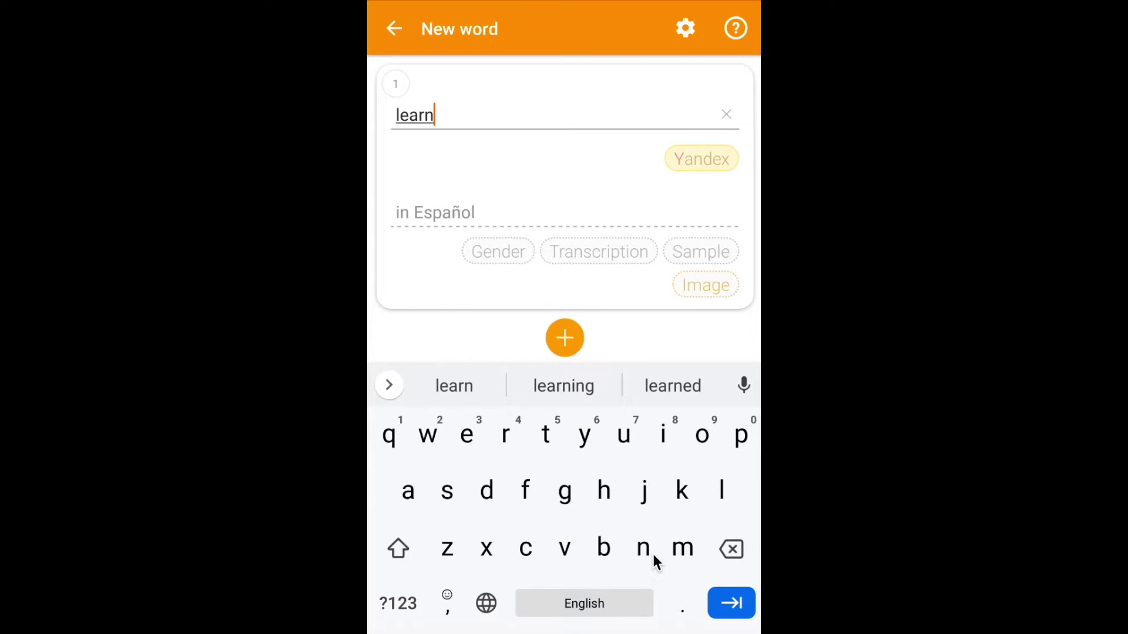
Open the Yandex Dictionary API key request page from the Yandex connection instructions and accept the User Agreement
left_click(700, 159)
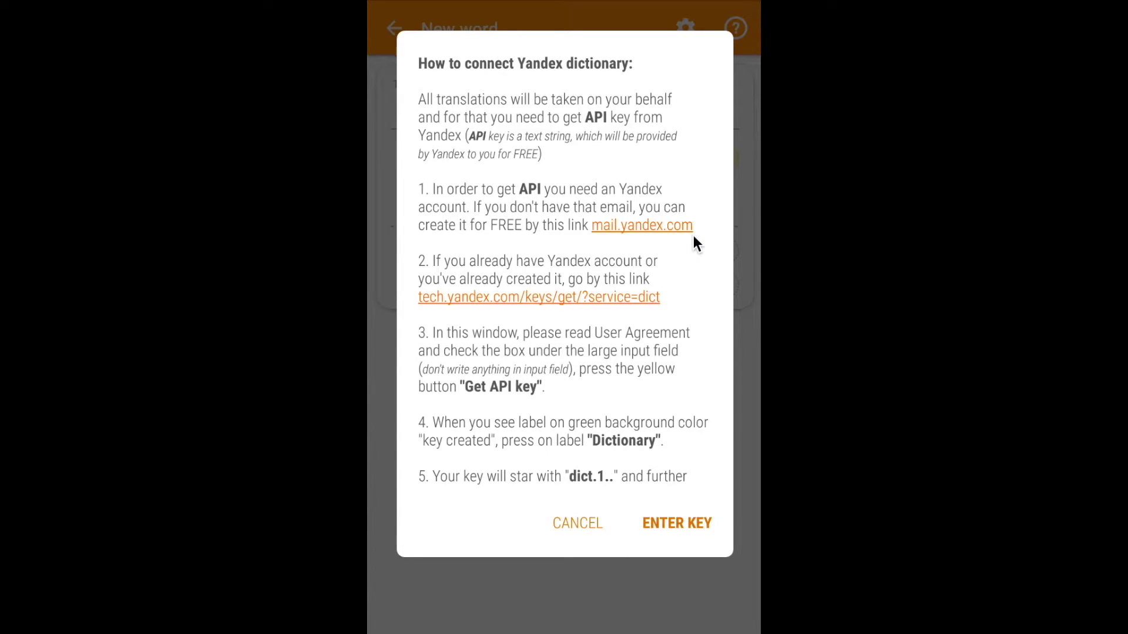
left_click(540, 300)
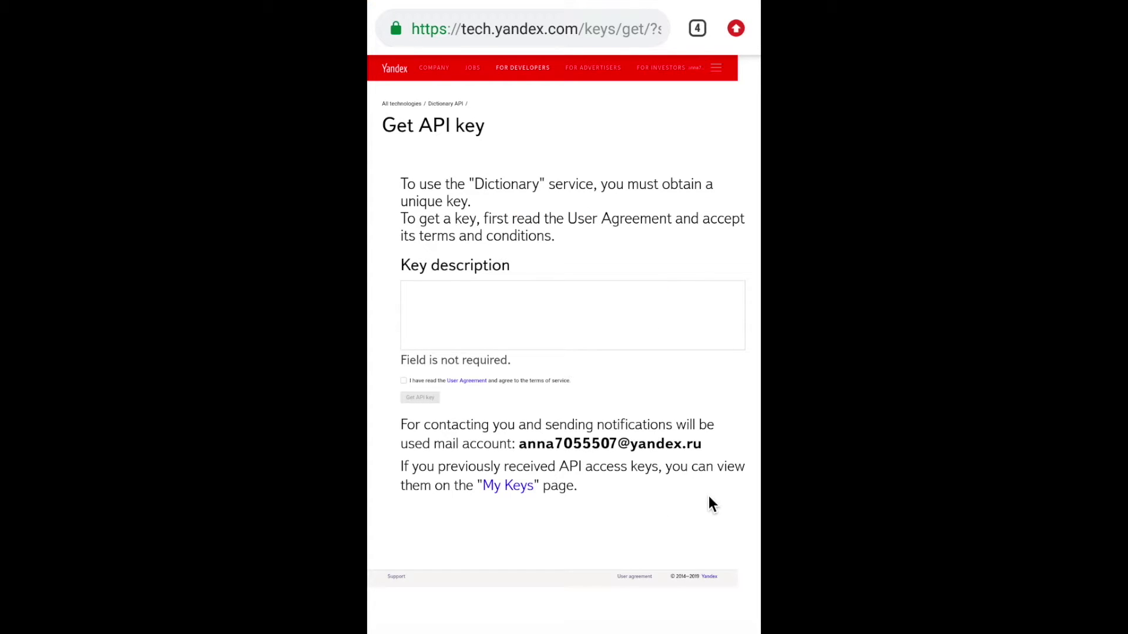
double_click(637, 188)
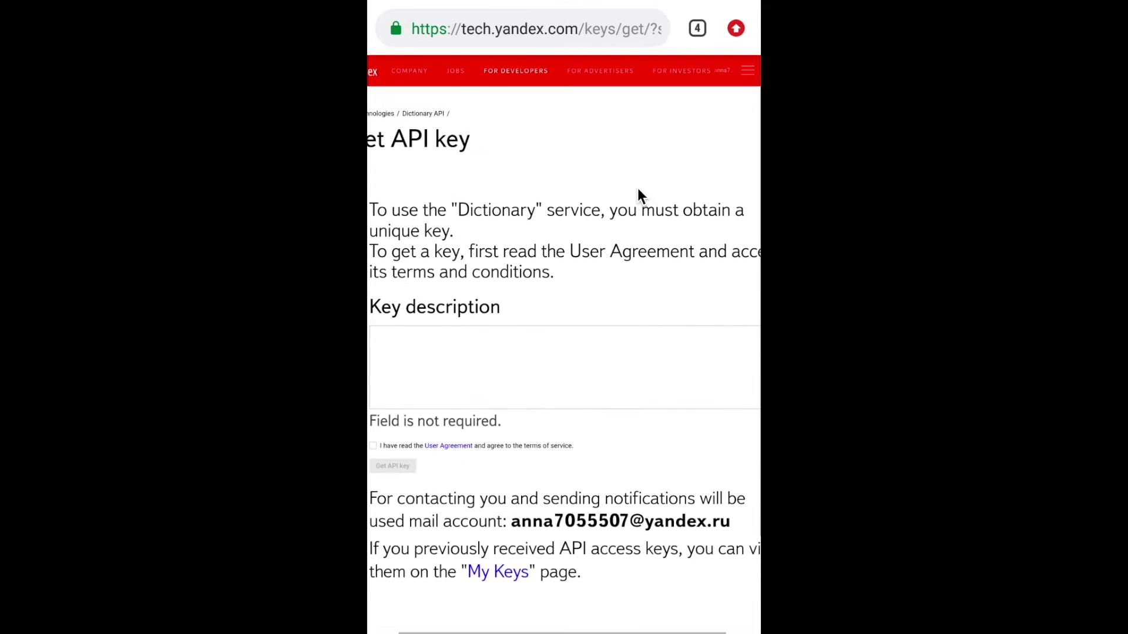
left_click_drag(567, 164, 634, 161)
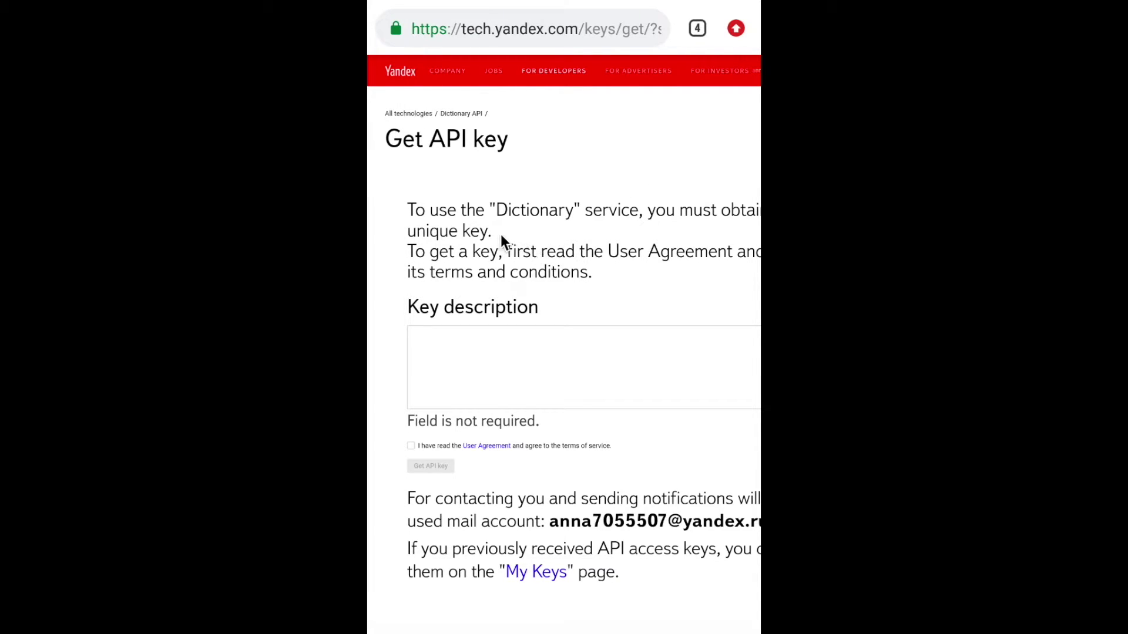
left_click_drag(675, 279, 542, 282)
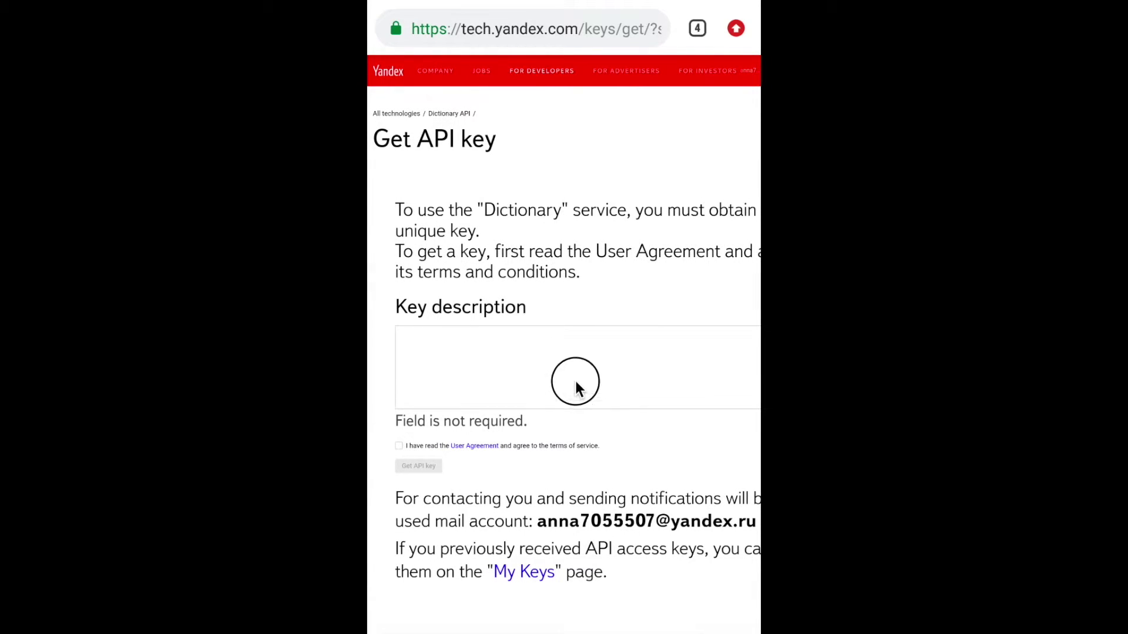
left_click_drag(576, 384, 577, 284)
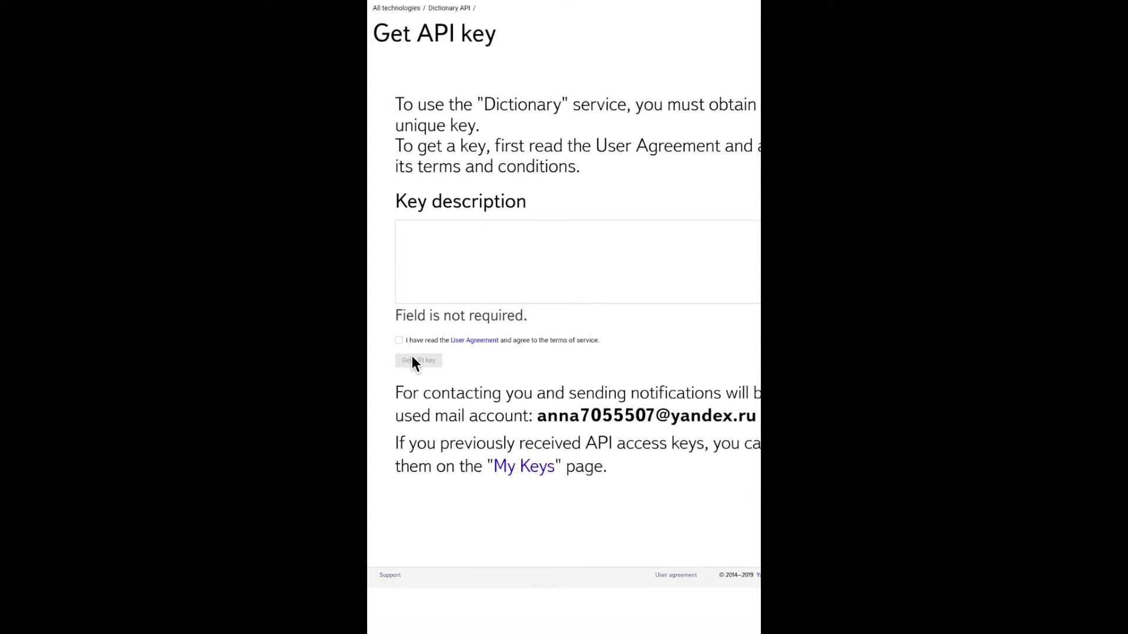
left_click(400, 339)
left_click_drag(562, 365, 538, 364)
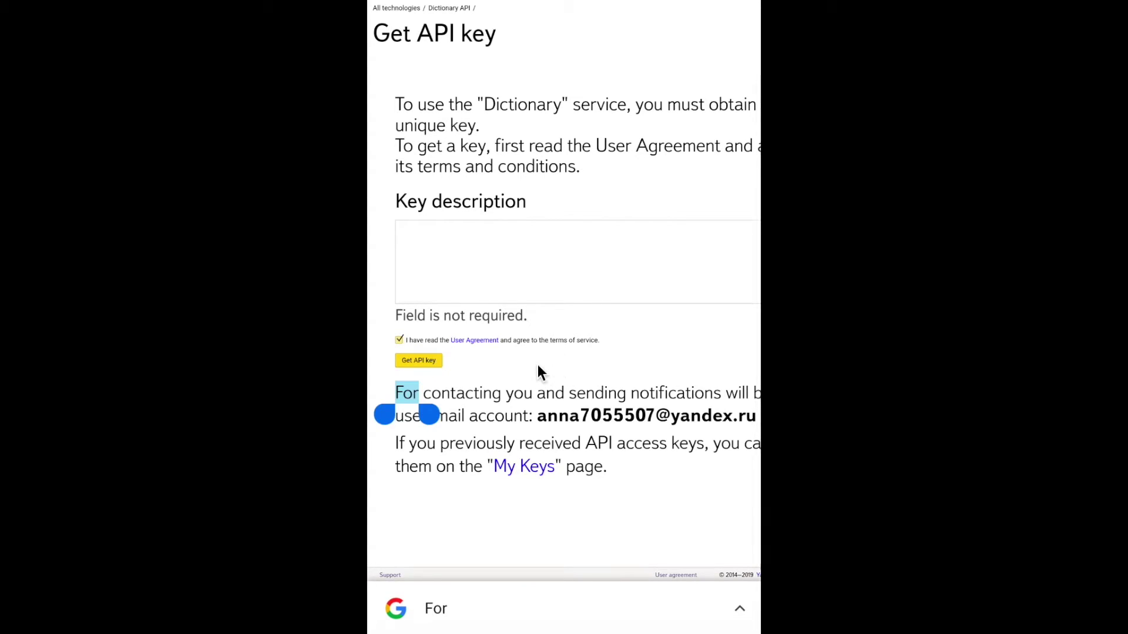
Open the Dictionary keys on the My Keys page and copy the entire API key issued 18.11.2019
left_click(521, 487)
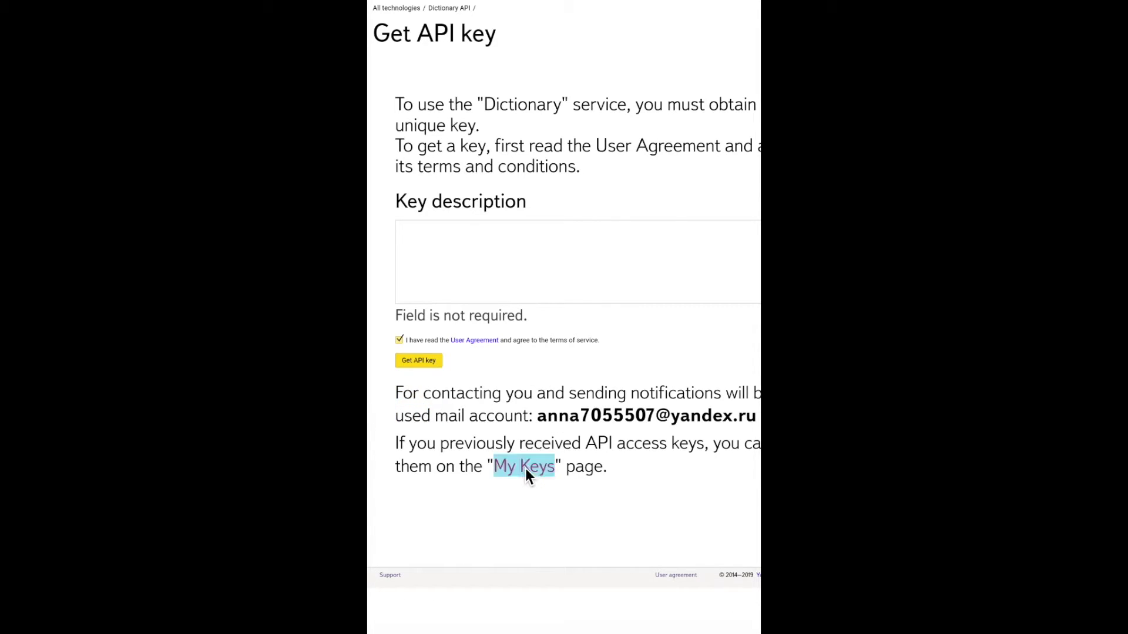
left_click(525, 467)
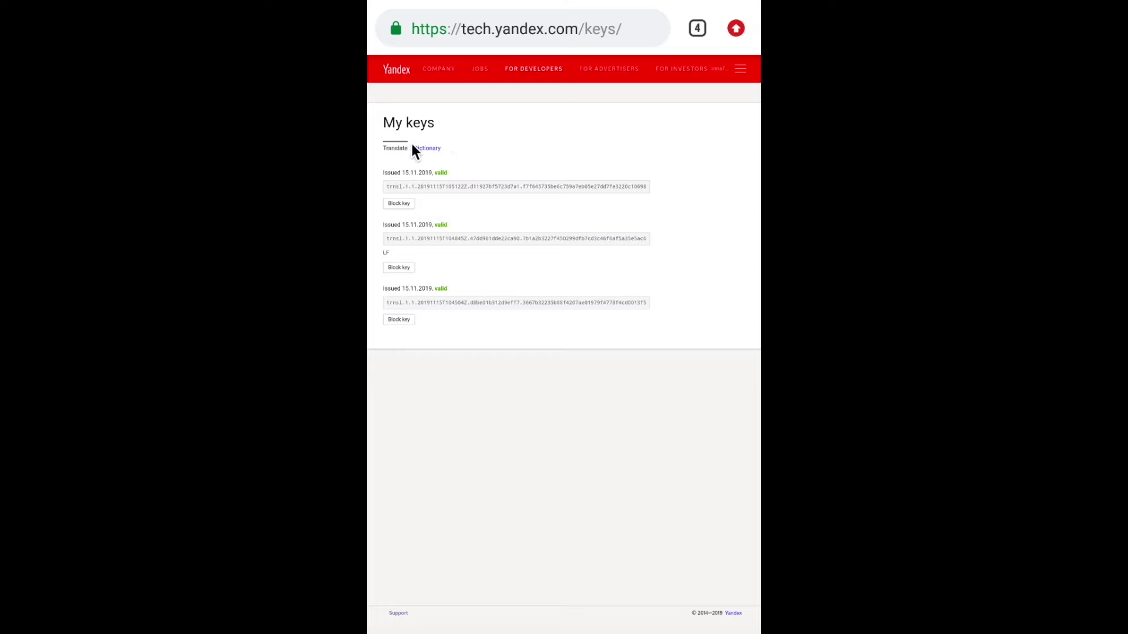
left_click(427, 149)
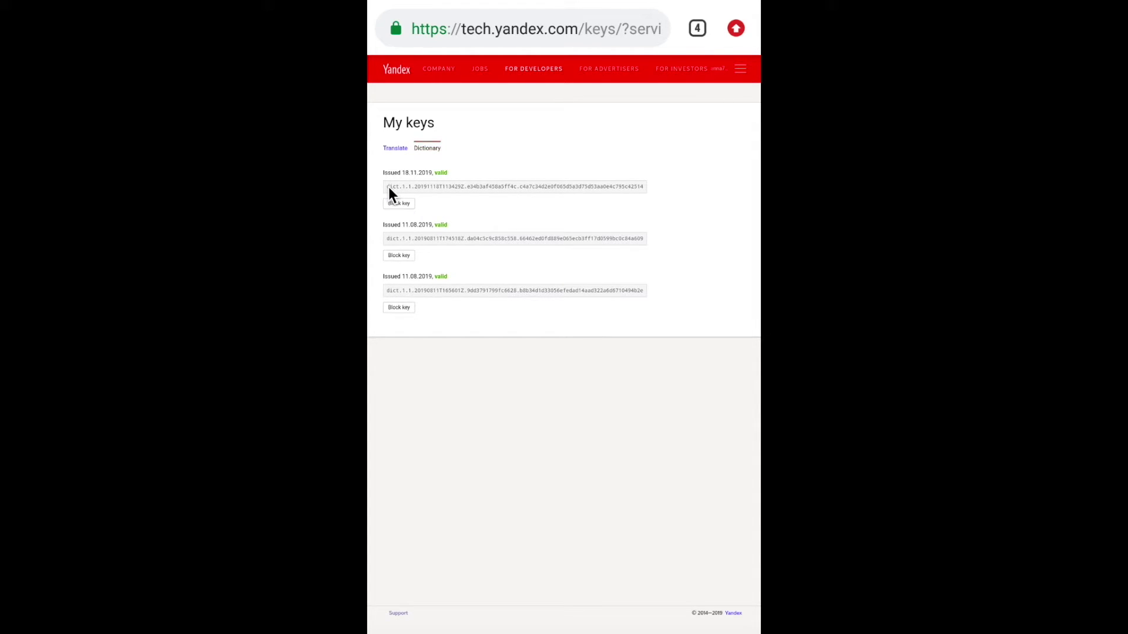
double_click(388, 187)
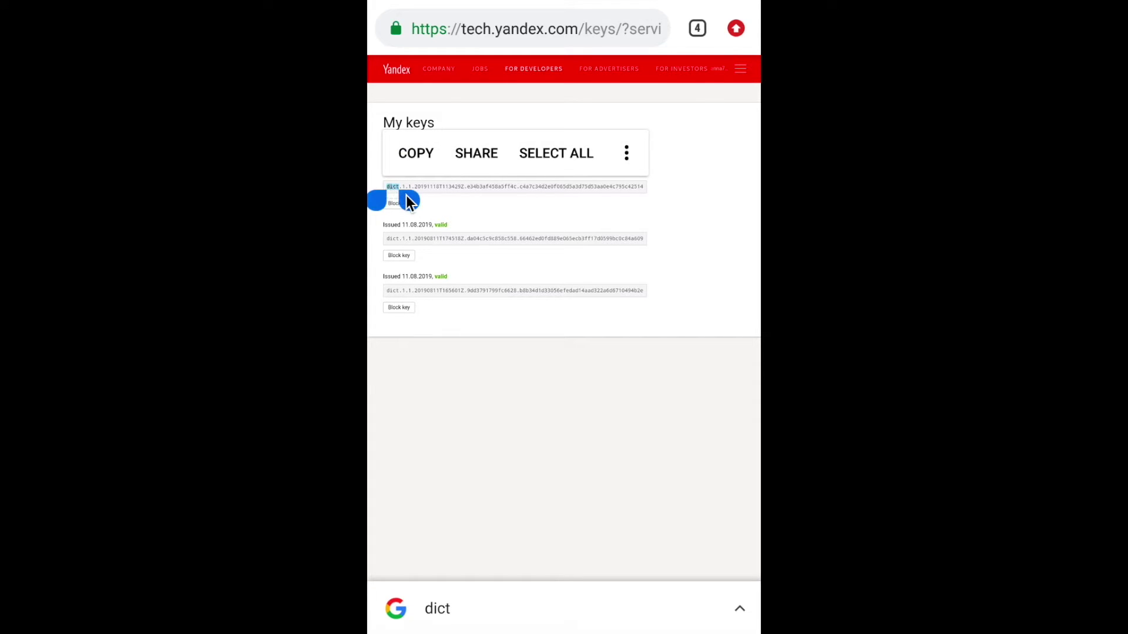
left_click_drag(408, 196, 642, 205)
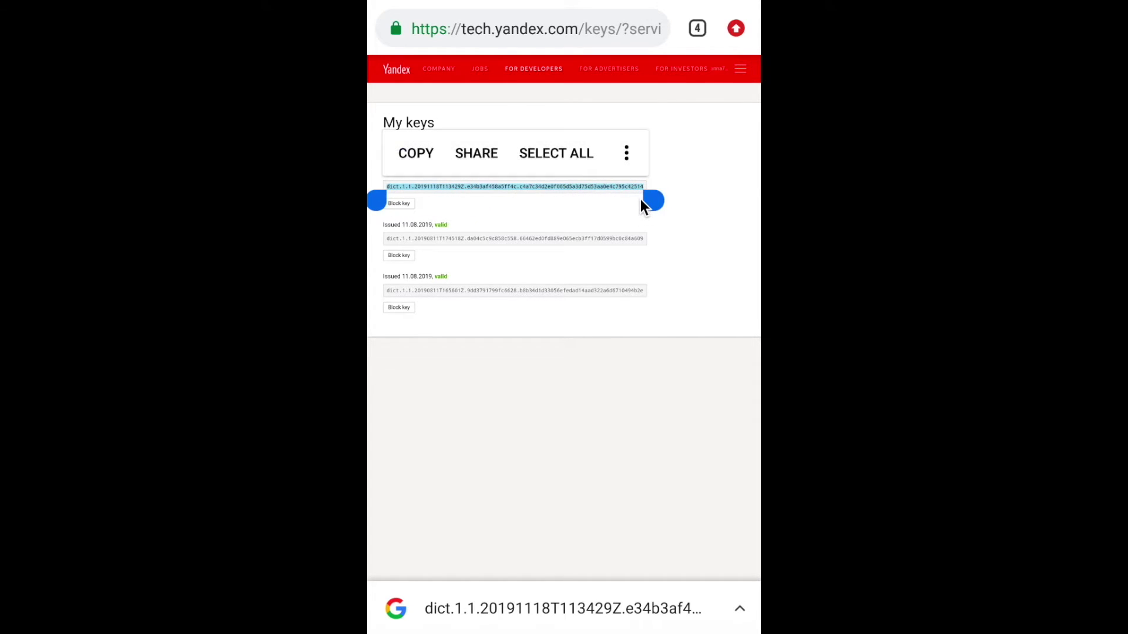
left_click(413, 153)
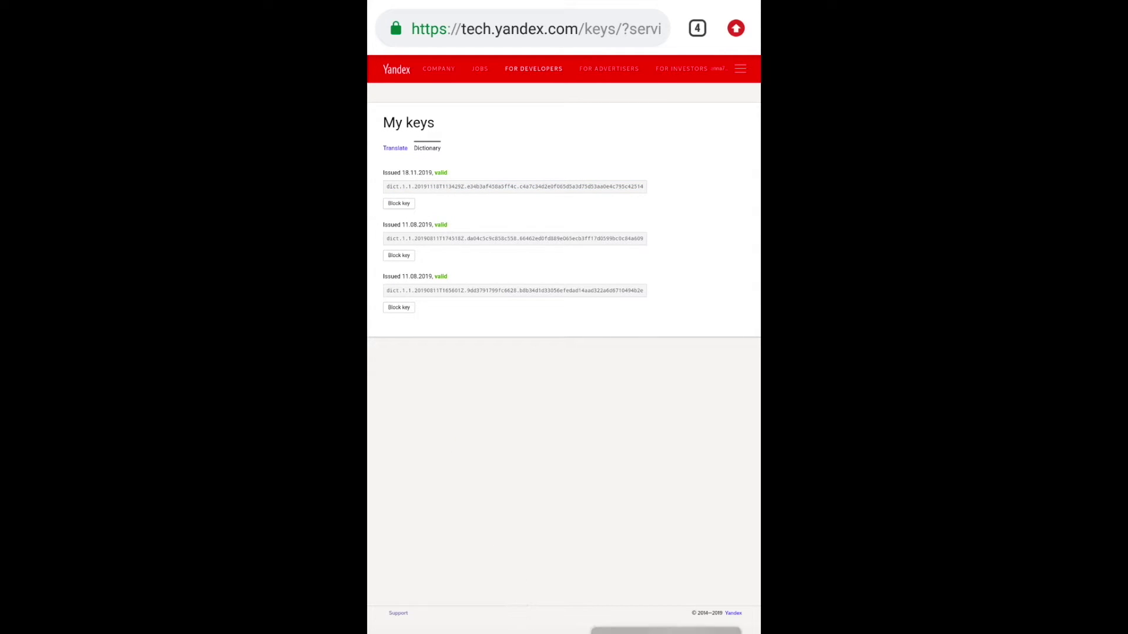
Switch back to Lexilize Flashcards, paste the copied key as the Yandex API key, check its validity and confirm it
key("alt+s")
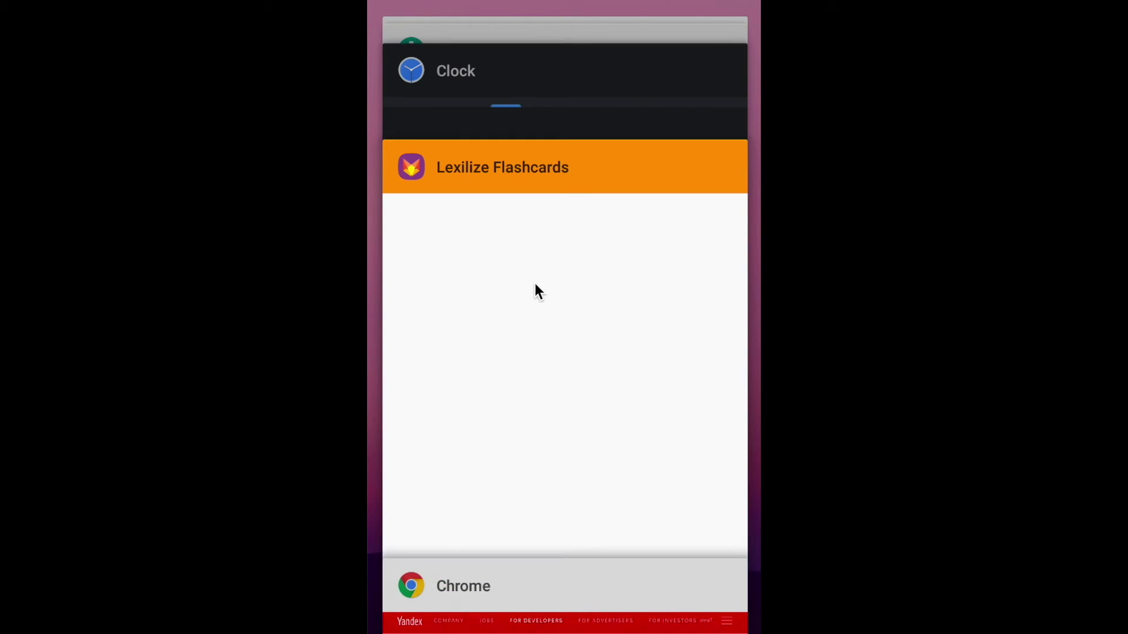
left_click(534, 283)
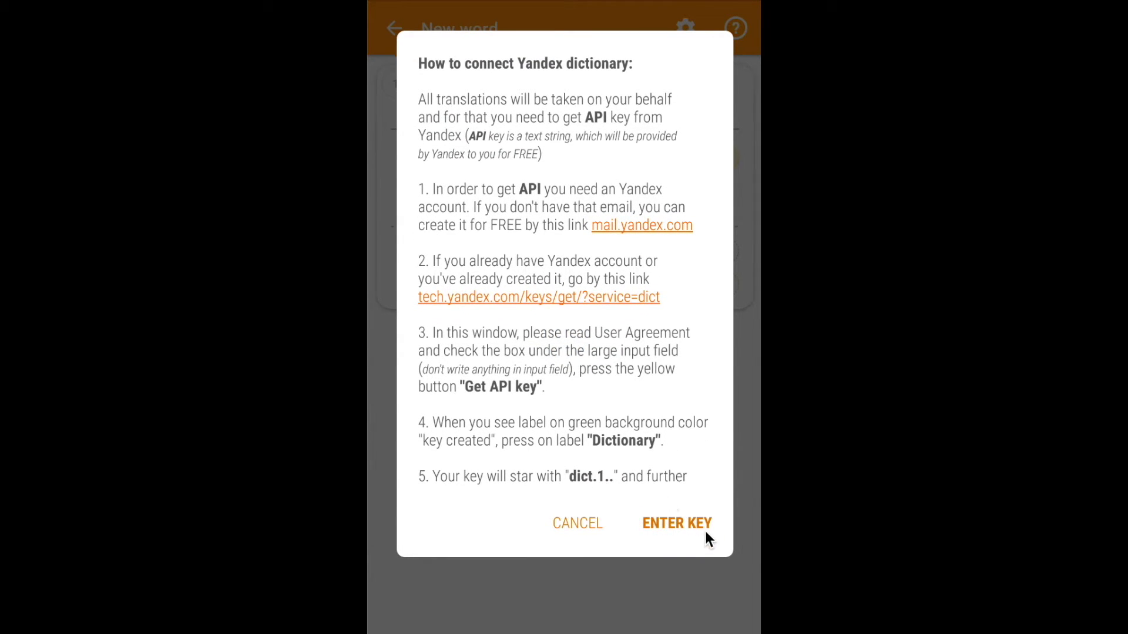
left_click(675, 525)
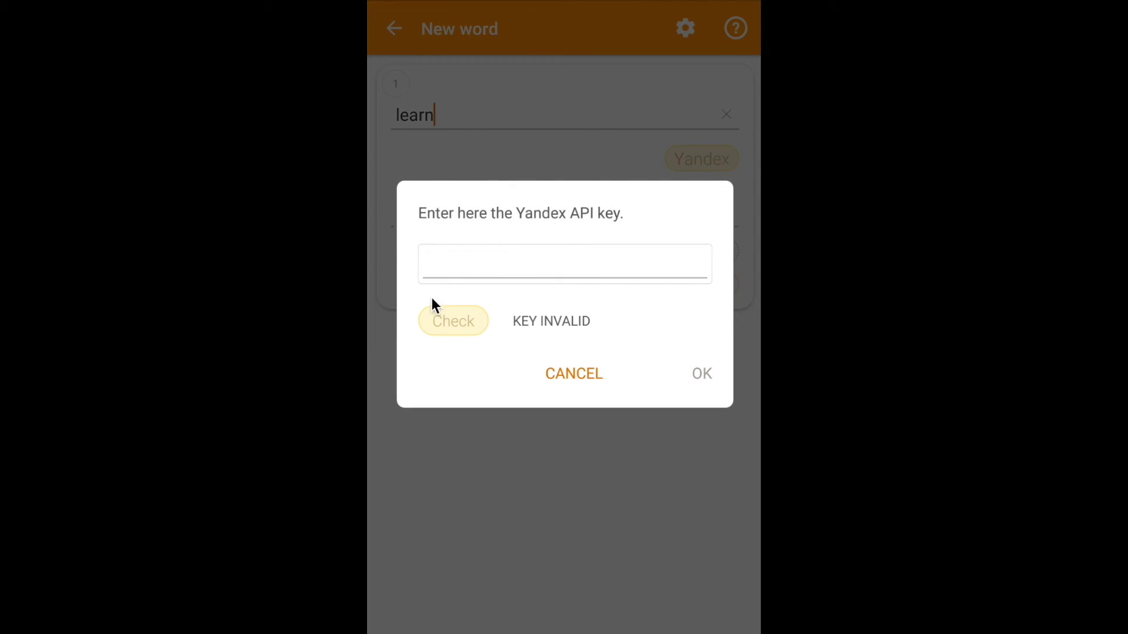
left_click(448, 261)
left_click(449, 260)
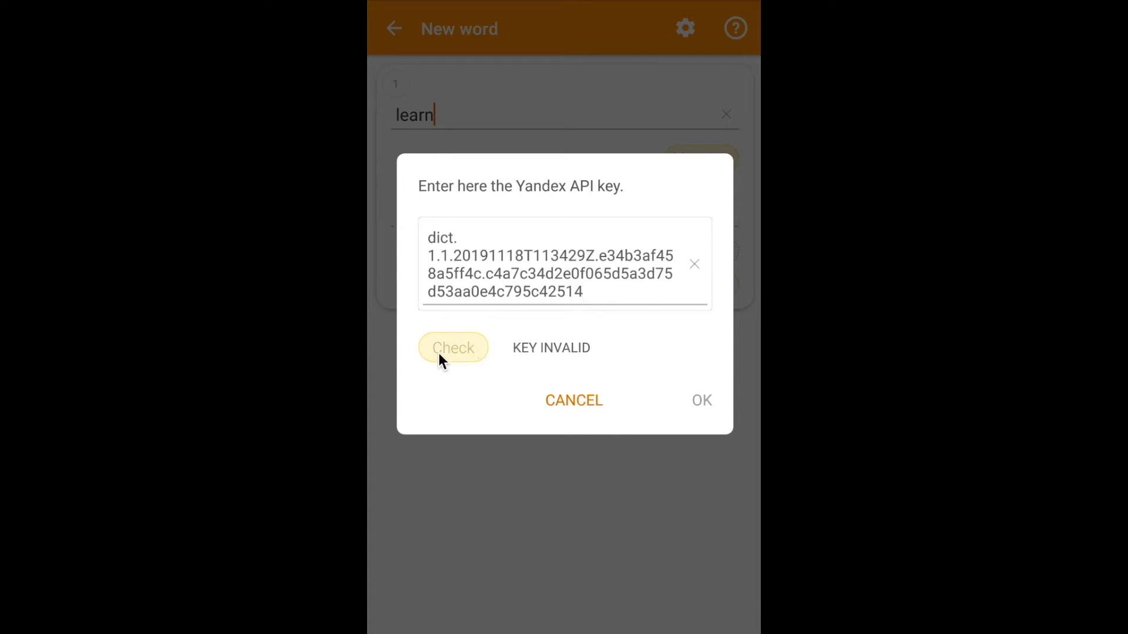
left_click(453, 346)
left_click(703, 400)
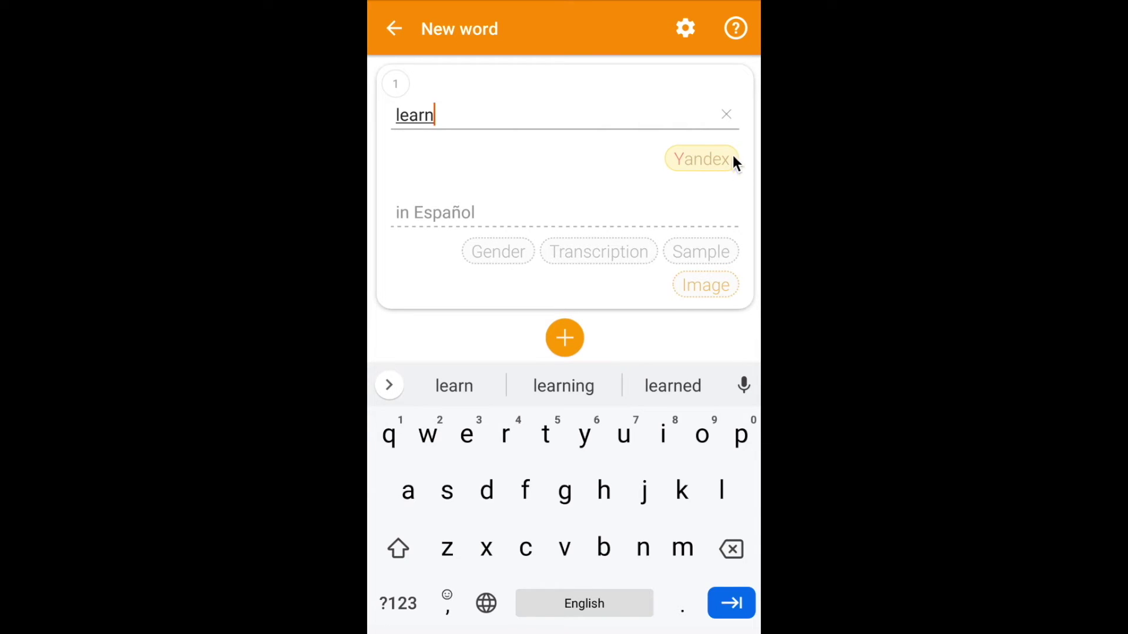
Request the Yandex translations for "learn" and accept the agreement that lets Lexilize Flashcards provide them
left_click(700, 158)
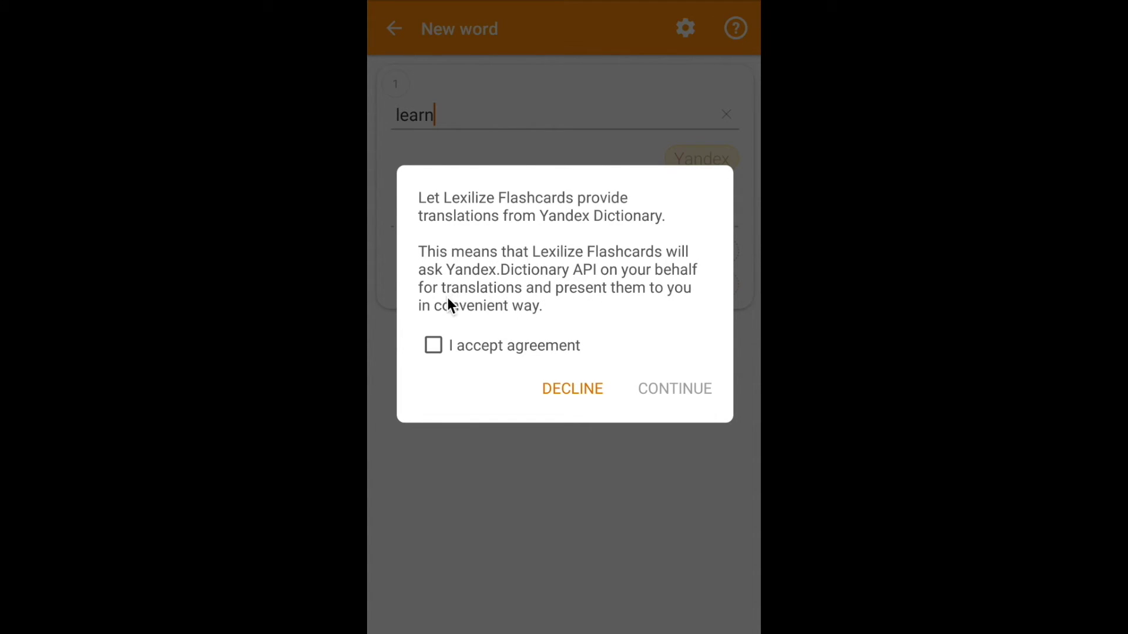
left_click(433, 346)
left_click(673, 390)
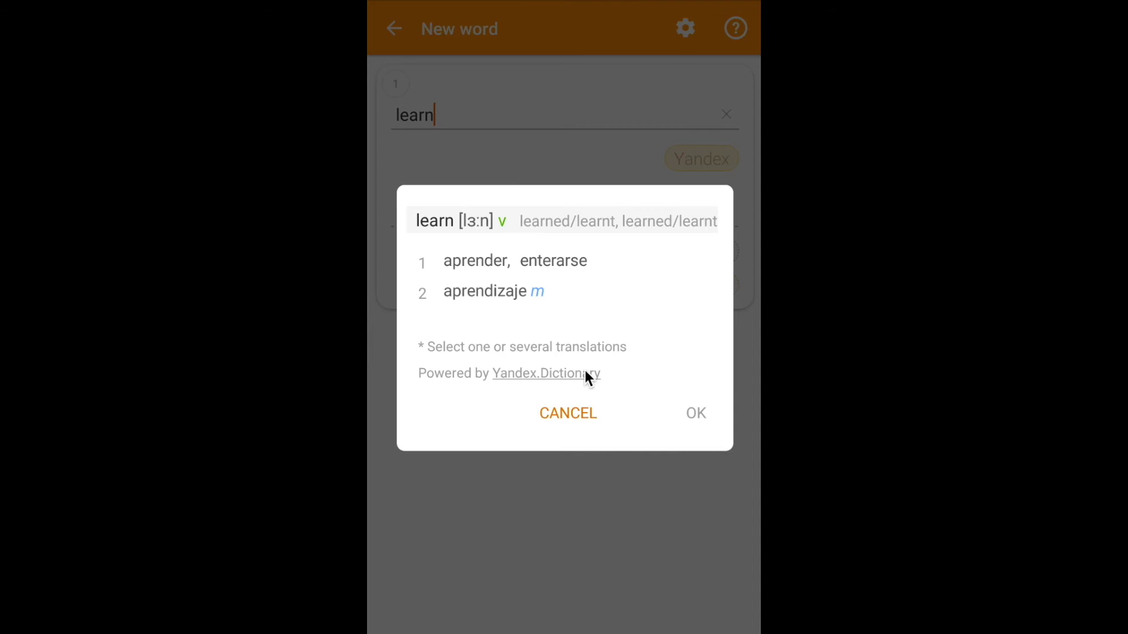
Choose "aprender" and "aprendizaje" as the Spanish translations of "learn" and insert them into the word
left_click(481, 263)
left_click(489, 296)
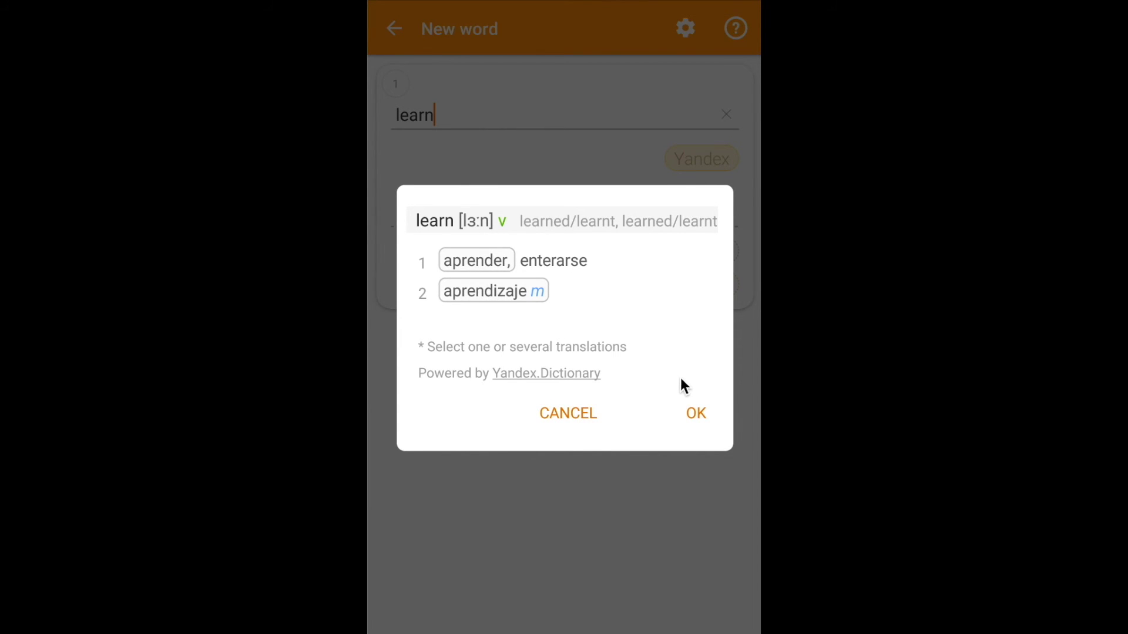
left_click(696, 414)
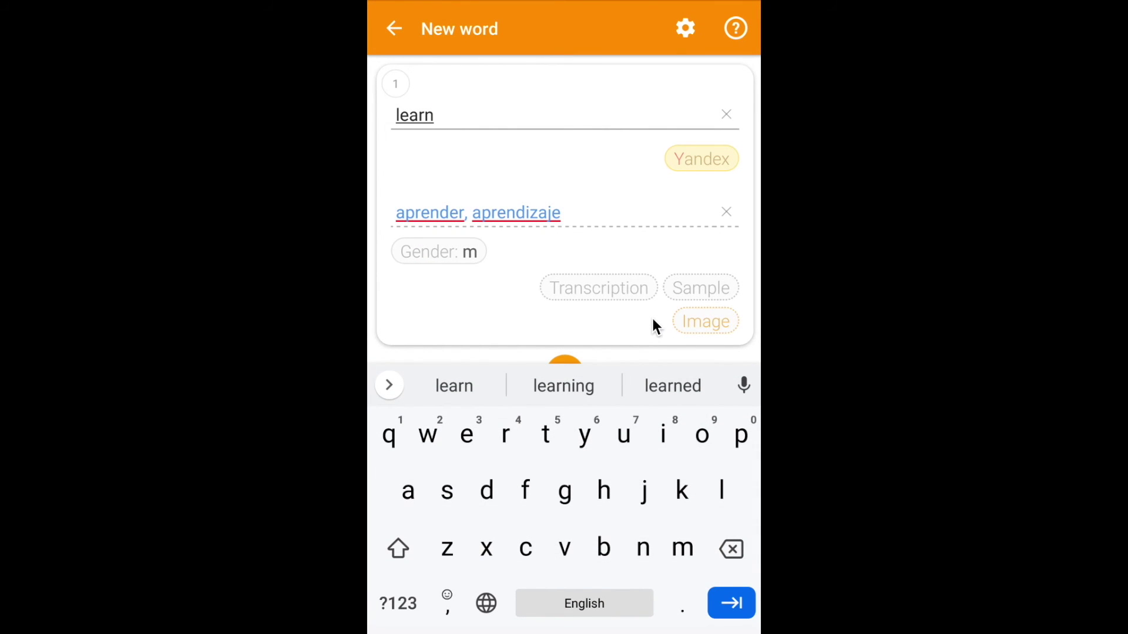